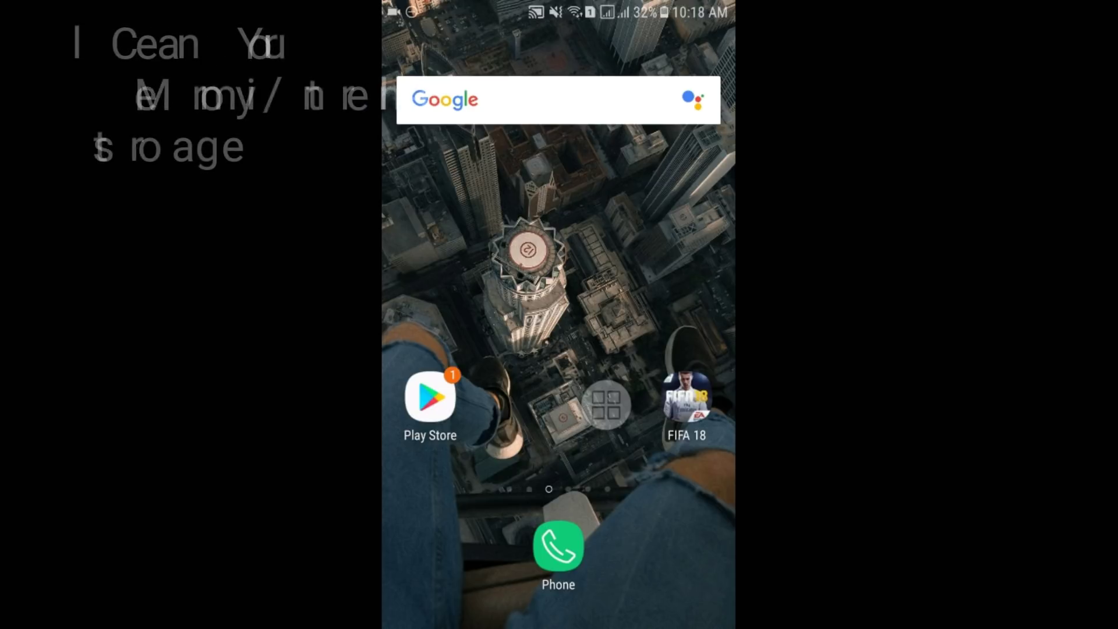
# Check phone storage in the file manager, then return to the home screen.
pyautogui.moveTo(560, 454); pyautogui.dragTo(559, 219)
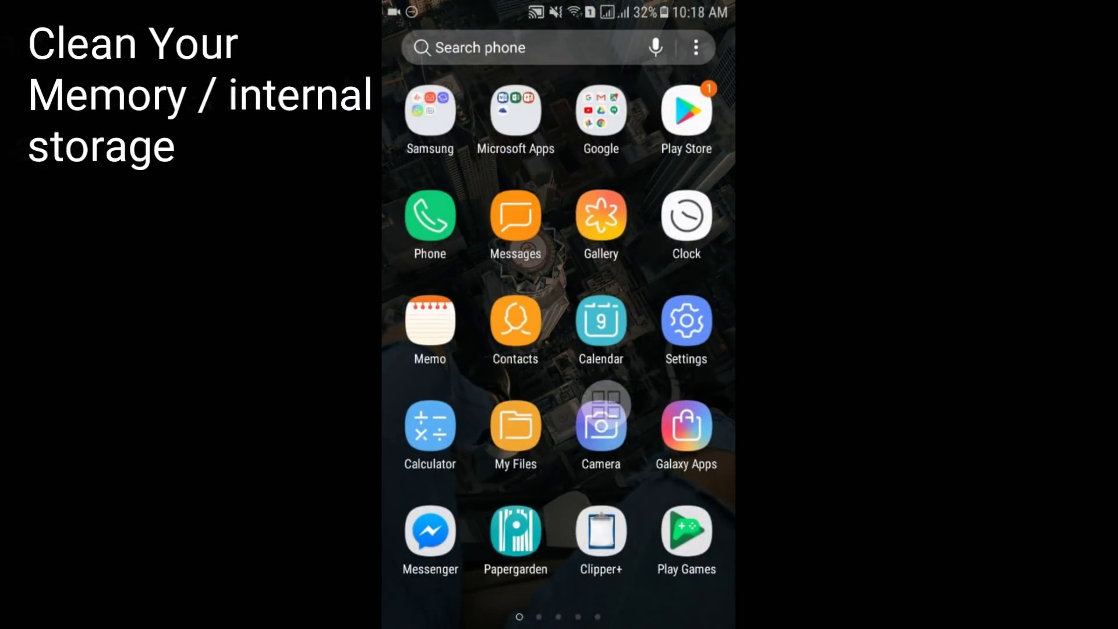
pyautogui.click(516, 437)
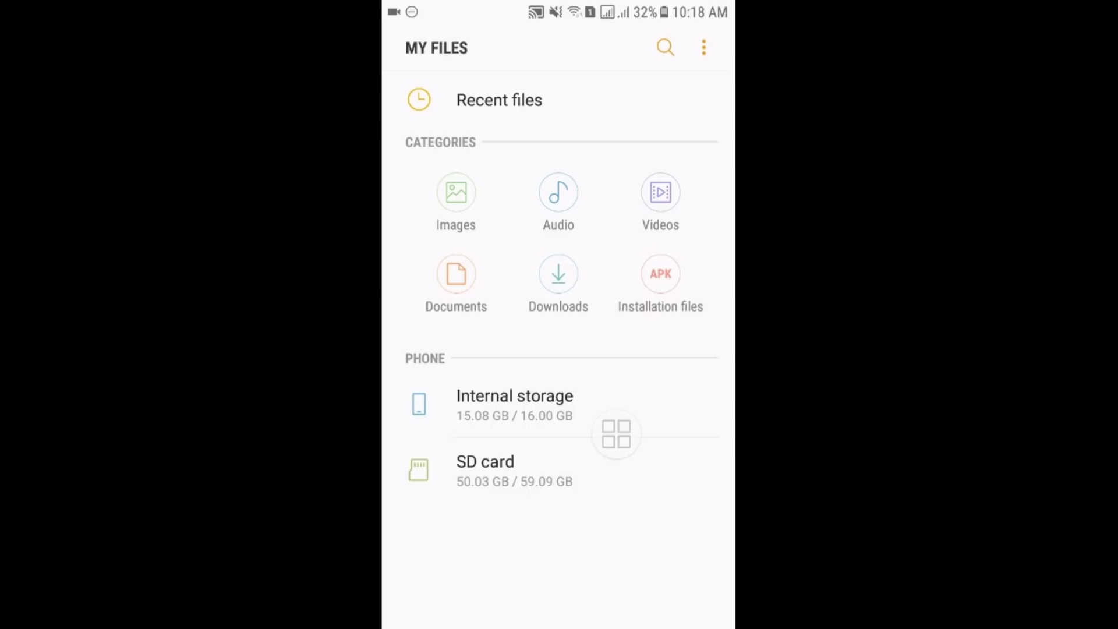
pyautogui.press('Home')
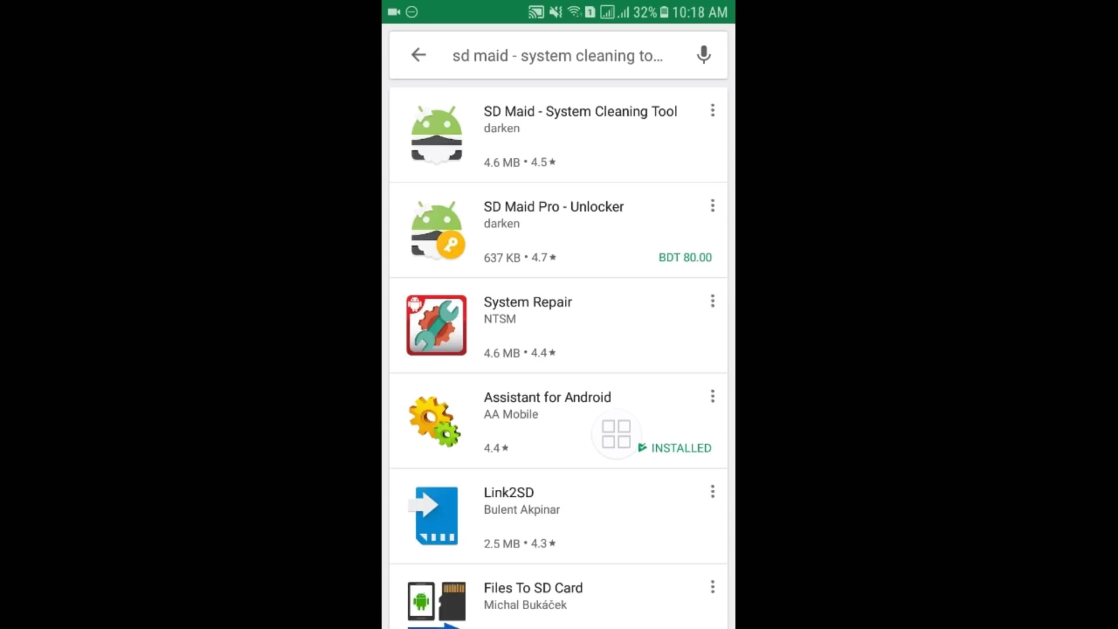
# Search the Play Store for 'sd maid - system cleaning tool' and install it.
pyautogui.click(558, 55)
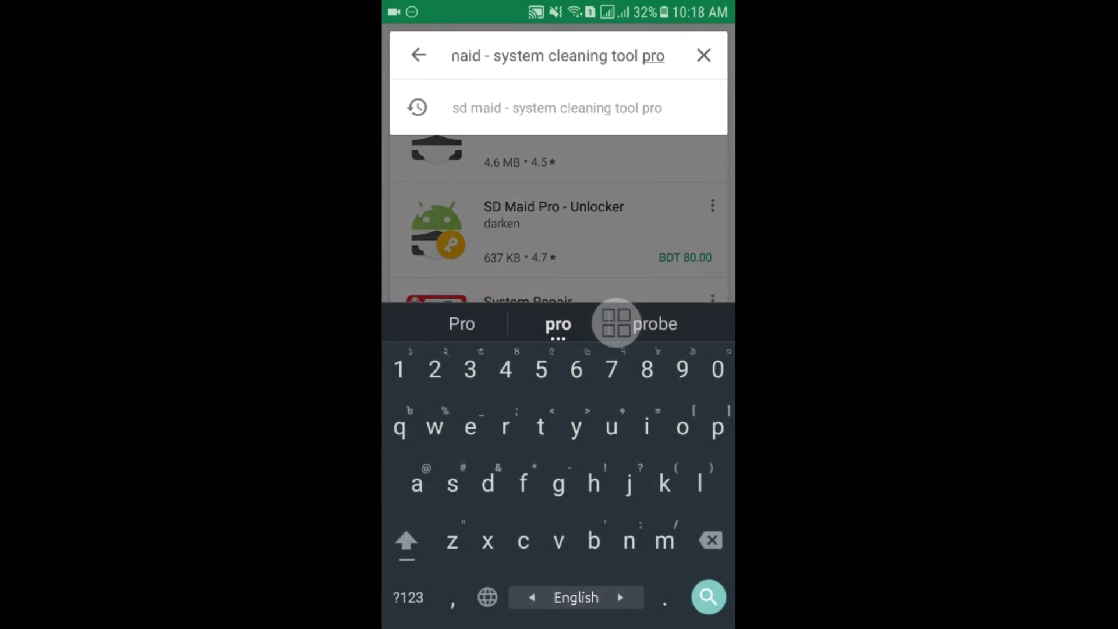
pyautogui.press('BackSpace')
pyautogui.press('BackSpace')
pyautogui.press('BackSpace')
pyautogui.press('BackSpace')
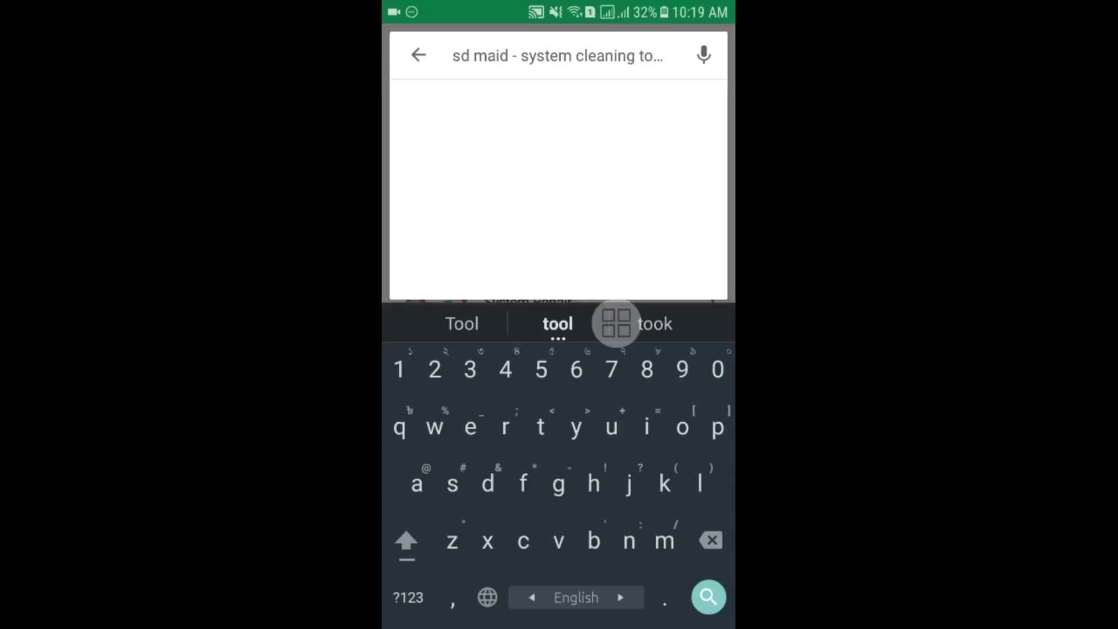
pyautogui.press('Return')
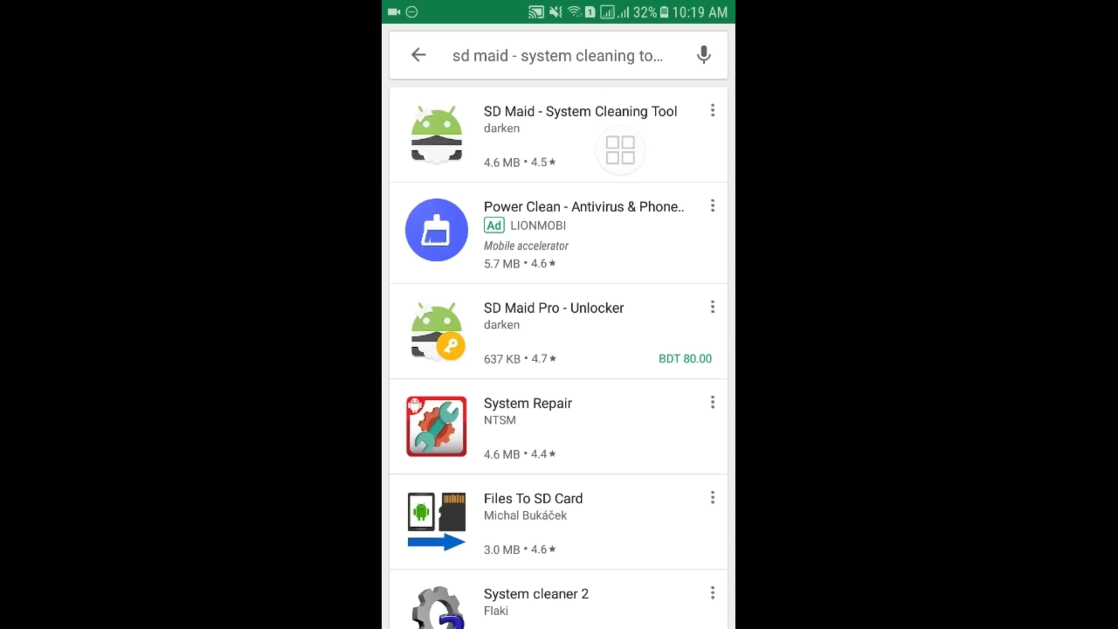
pyautogui.click(620, 151)
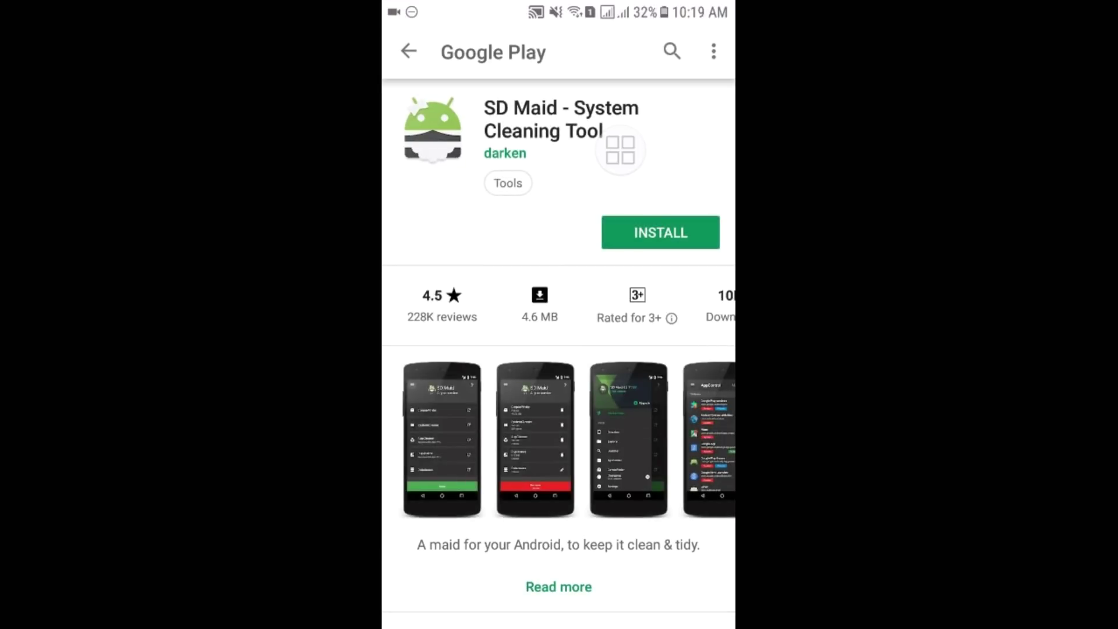
pyautogui.click(660, 232)
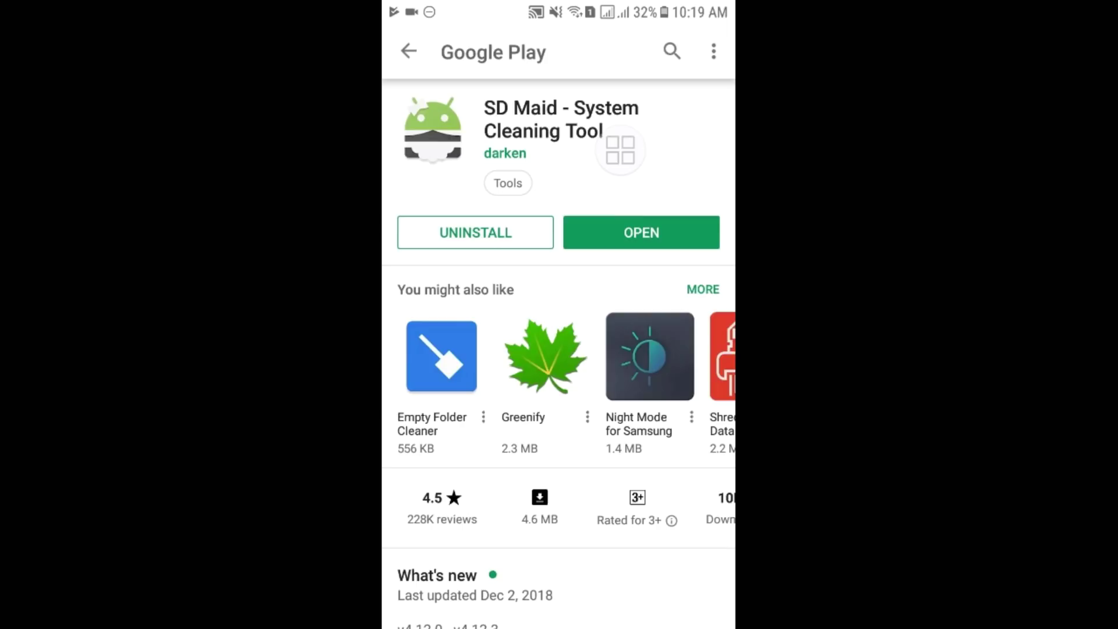
pyautogui.press('Home')
pyautogui.moveTo(559, 525); pyautogui.dragTo(559, 218)
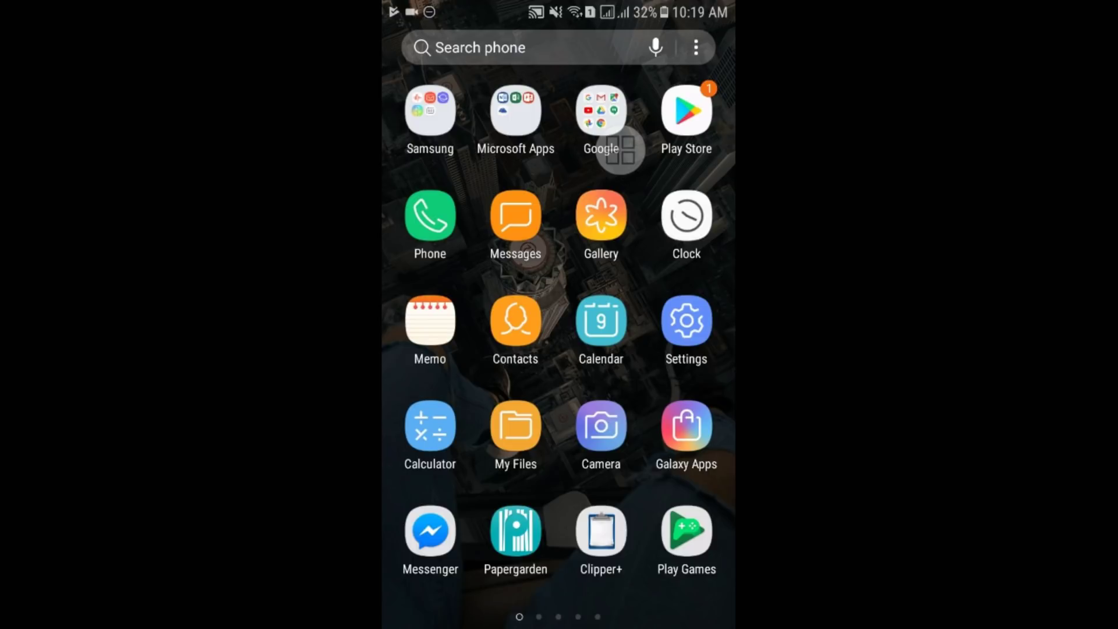
# Open My Files and begin a file search for SD Maid.
pyautogui.click(516, 426)
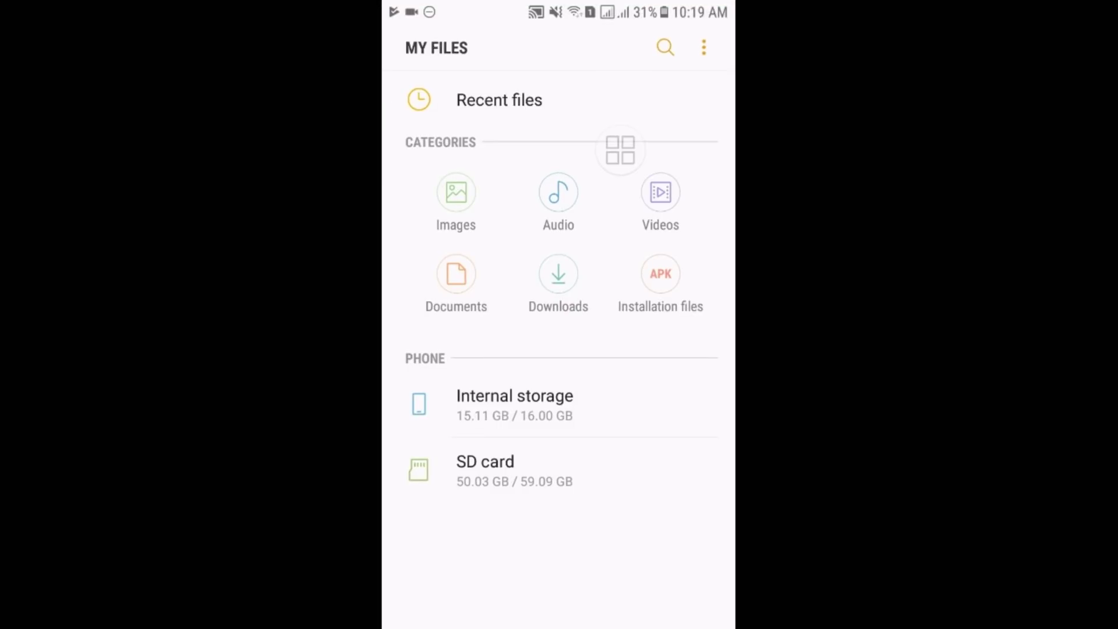
pyautogui.click(665, 47)
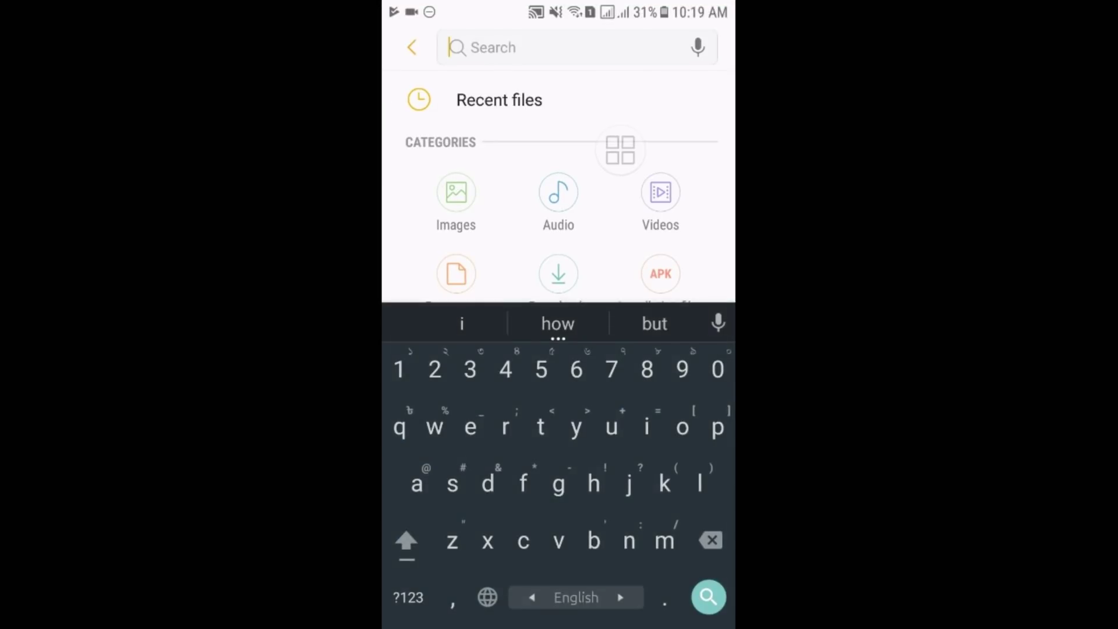
pyautogui.write('sd ')
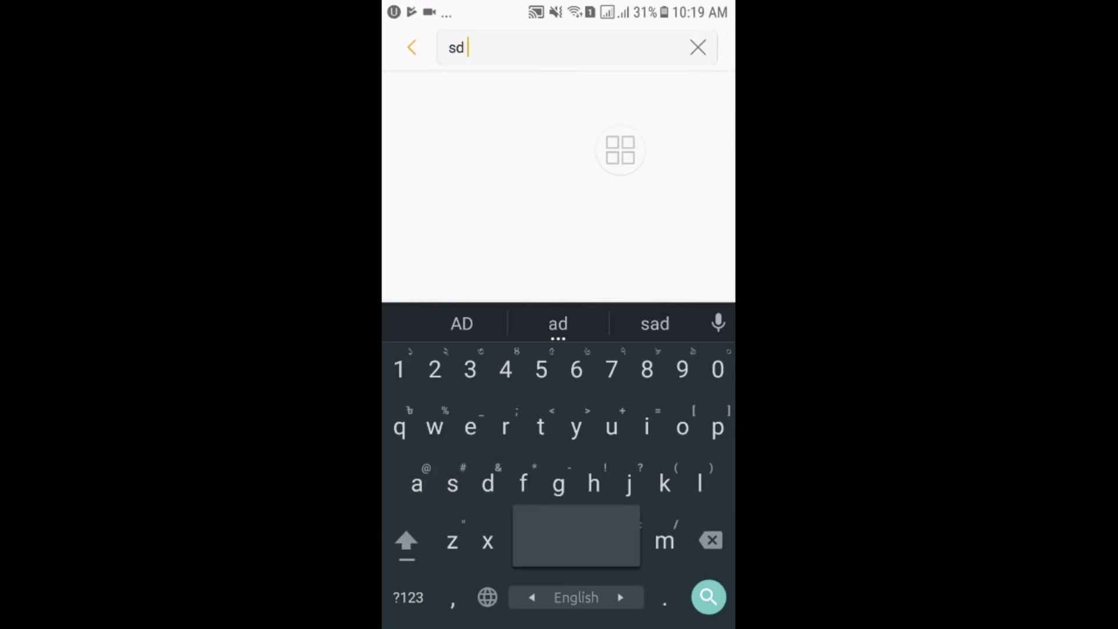
pyautogui.write('mai')
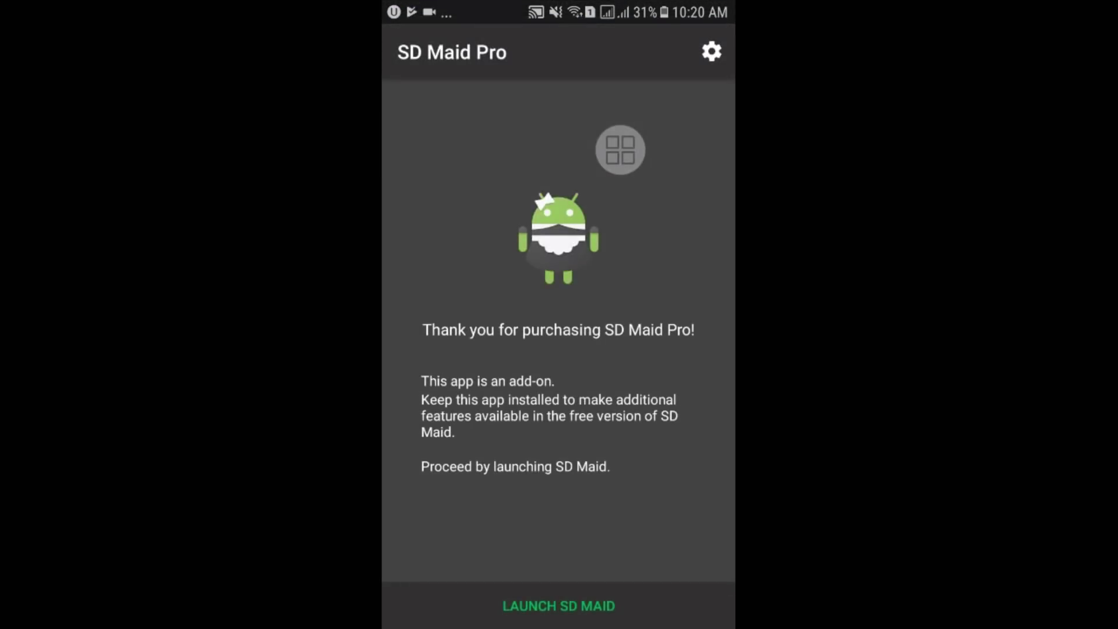
# Launch SD Maid from the SD Maid Pro add-on screen.
pyautogui.moveTo(621, 149)
pyautogui.mouseDown()
pyautogui.moveTo(492, 312)
pyautogui.moveTo(599, 318)
pyautogui.moveTo(604, 278)
pyautogui.moveTo(673, 294)
pyautogui.moveTo(598, 493)
pyautogui.moveTo(652, 462)
pyautogui.mouseUp()
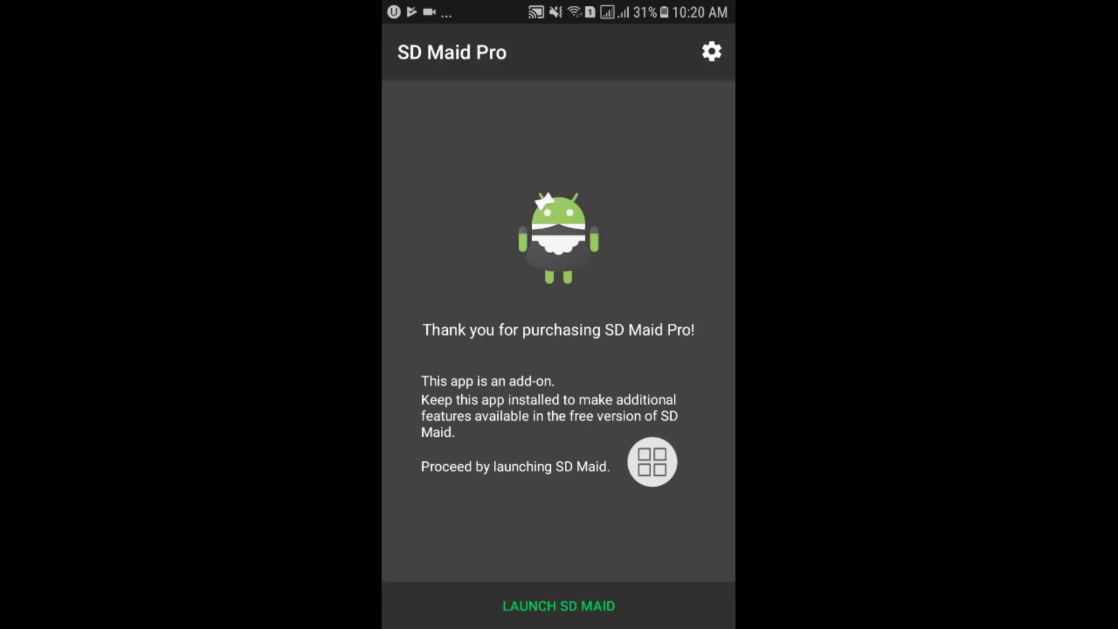
pyautogui.click(558, 606)
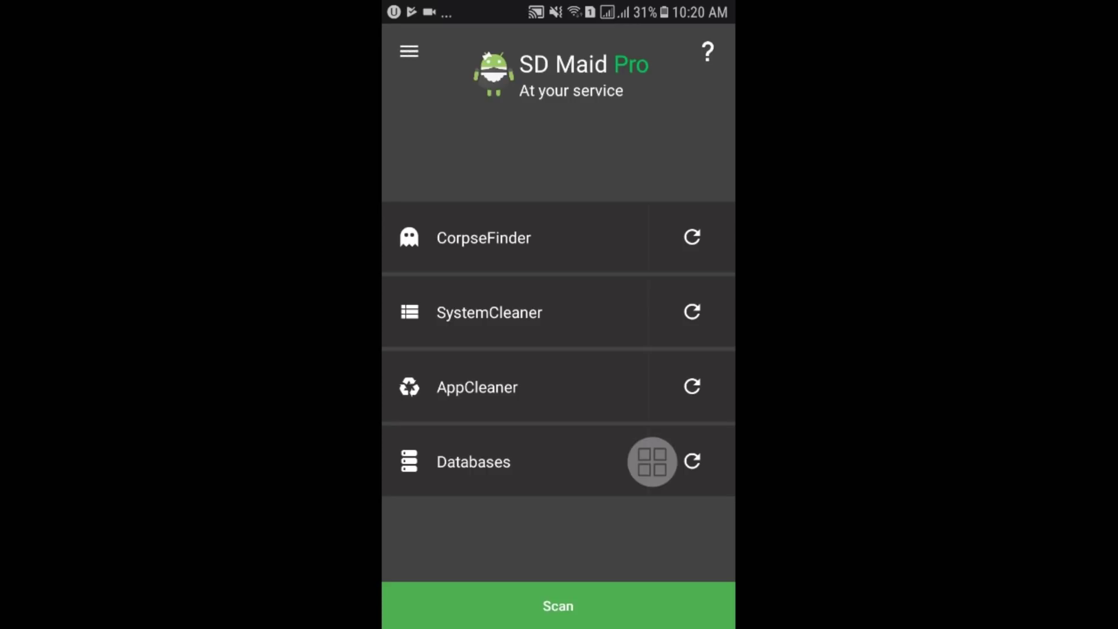
# Scan with all four tools, granting SD Maid root access and file storage permission.
pyautogui.click(559, 606)
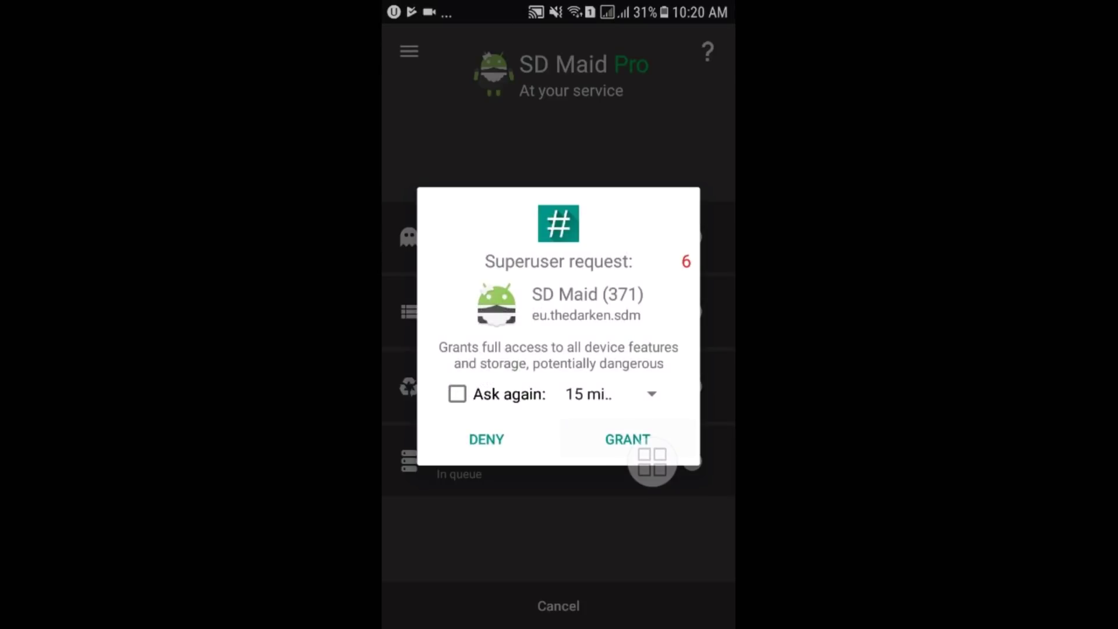
pyautogui.click(628, 439)
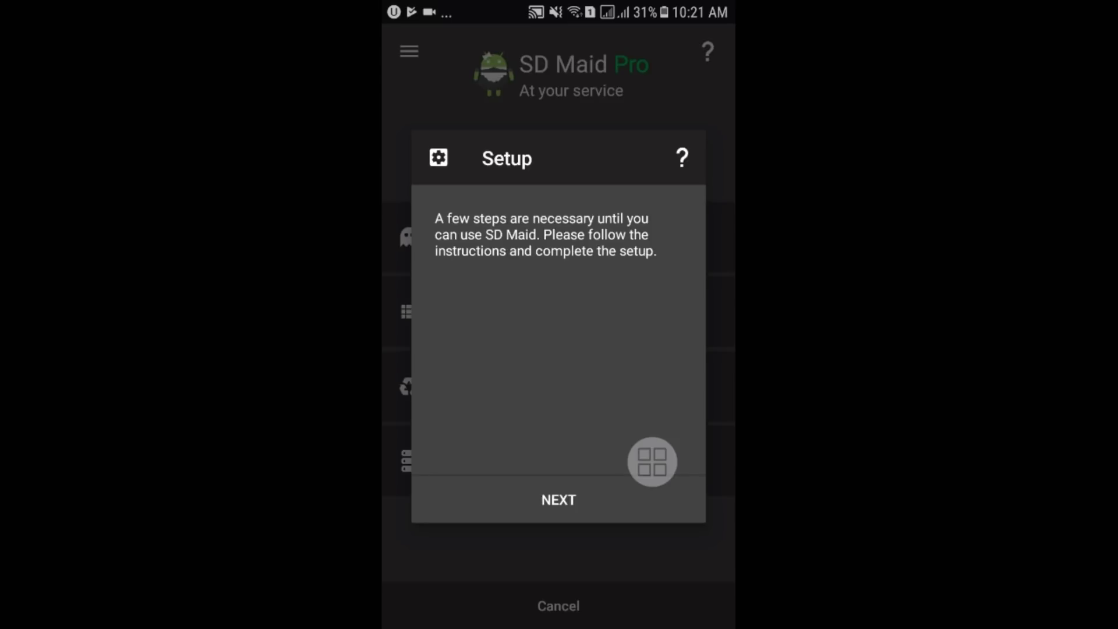
pyautogui.click(558, 499)
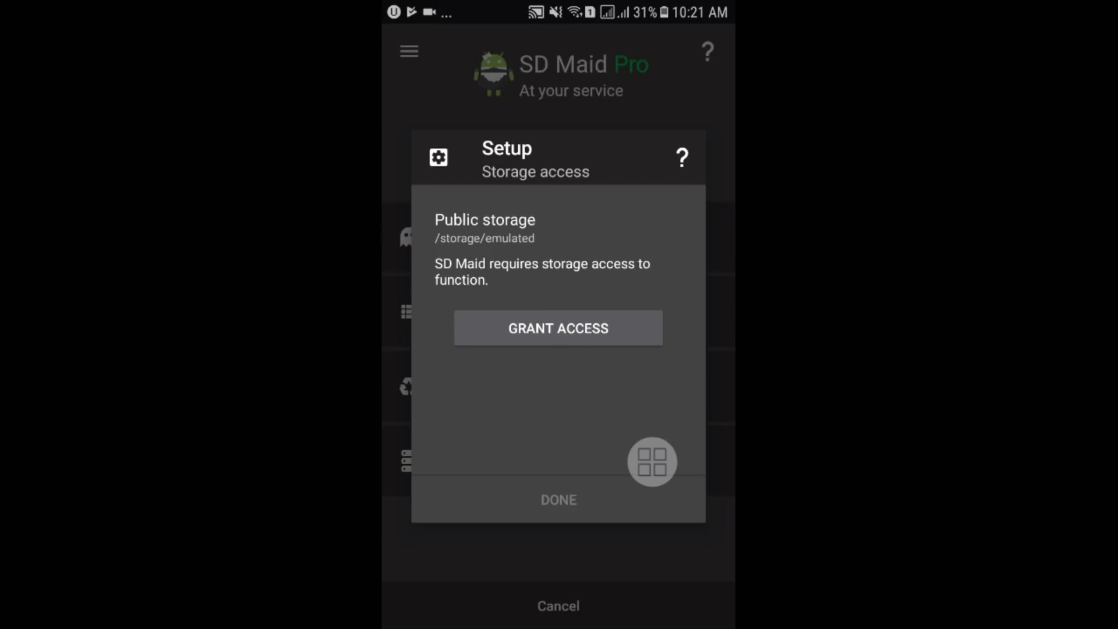
pyautogui.click(558, 327)
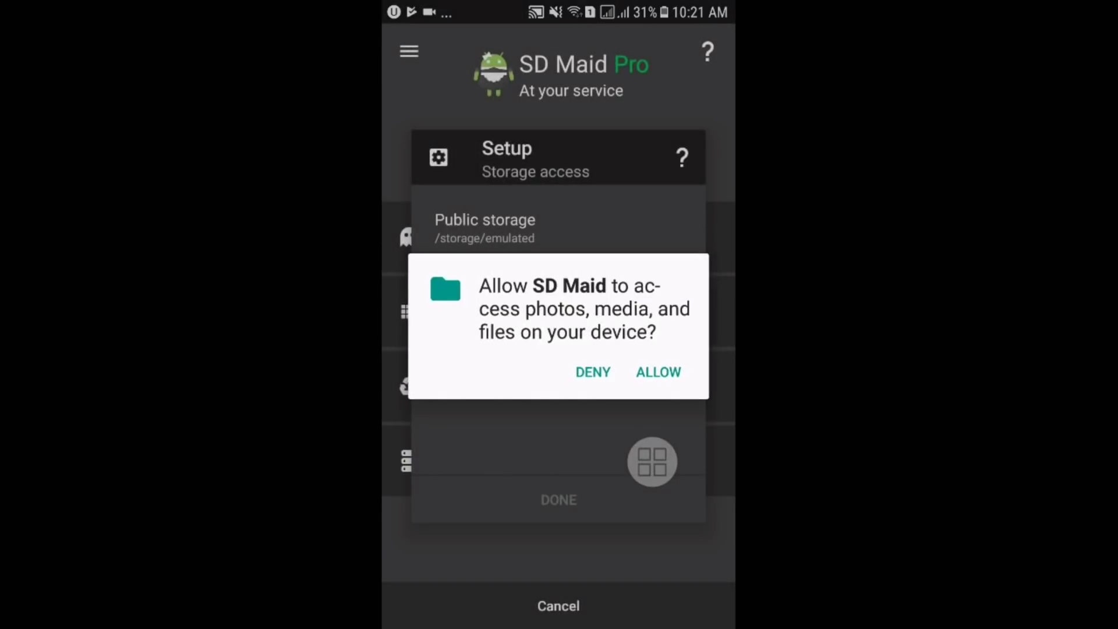
pyautogui.click(659, 371)
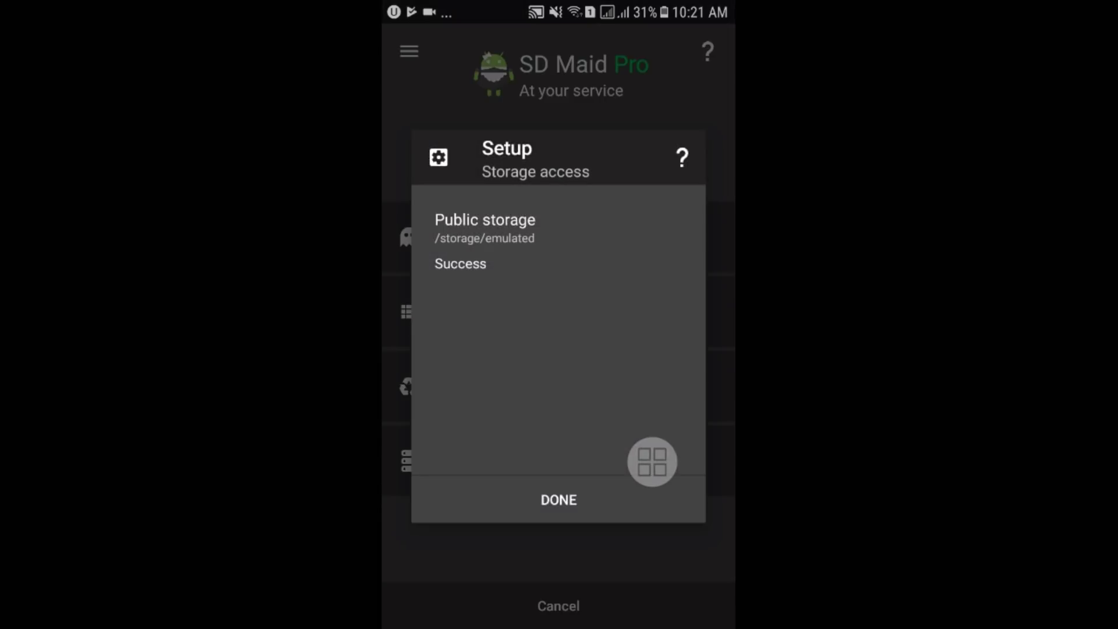
pyautogui.click(558, 499)
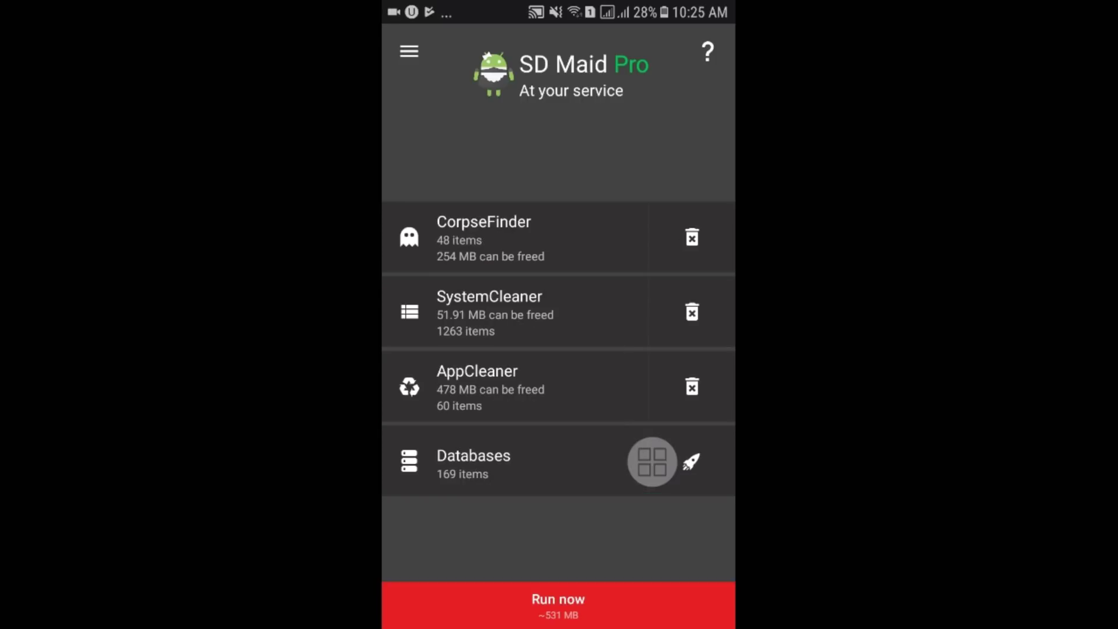
# Run all cleaning tools at once and confirm the cleanup.
pyautogui.moveTo(652, 461); pyautogui.dragTo(606, 584)
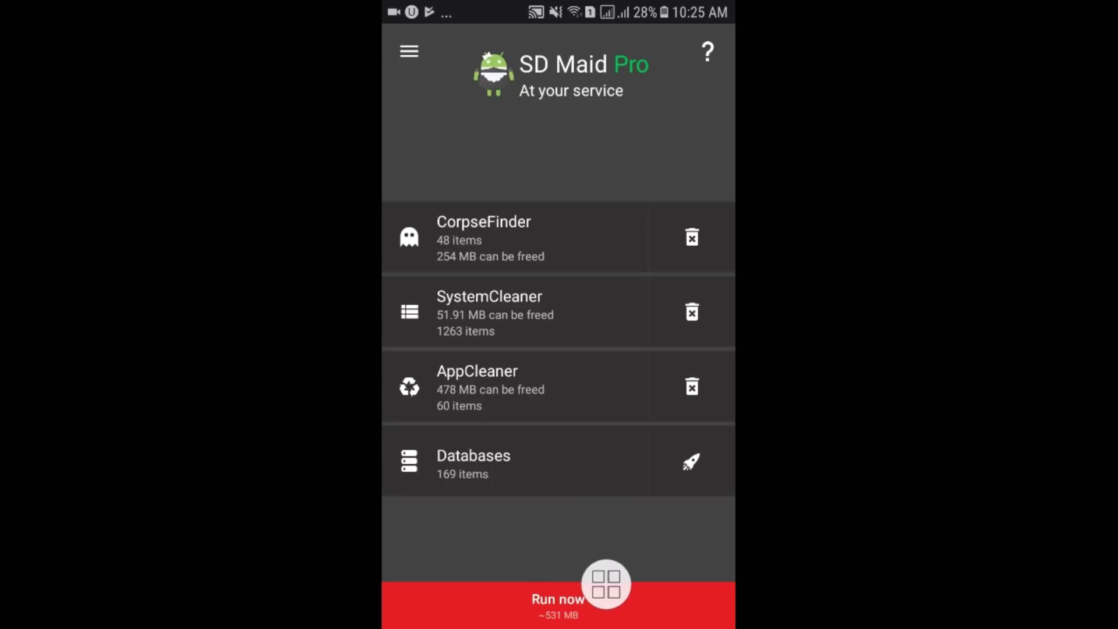
pyautogui.moveTo(606, 583); pyautogui.dragTo(578, 543)
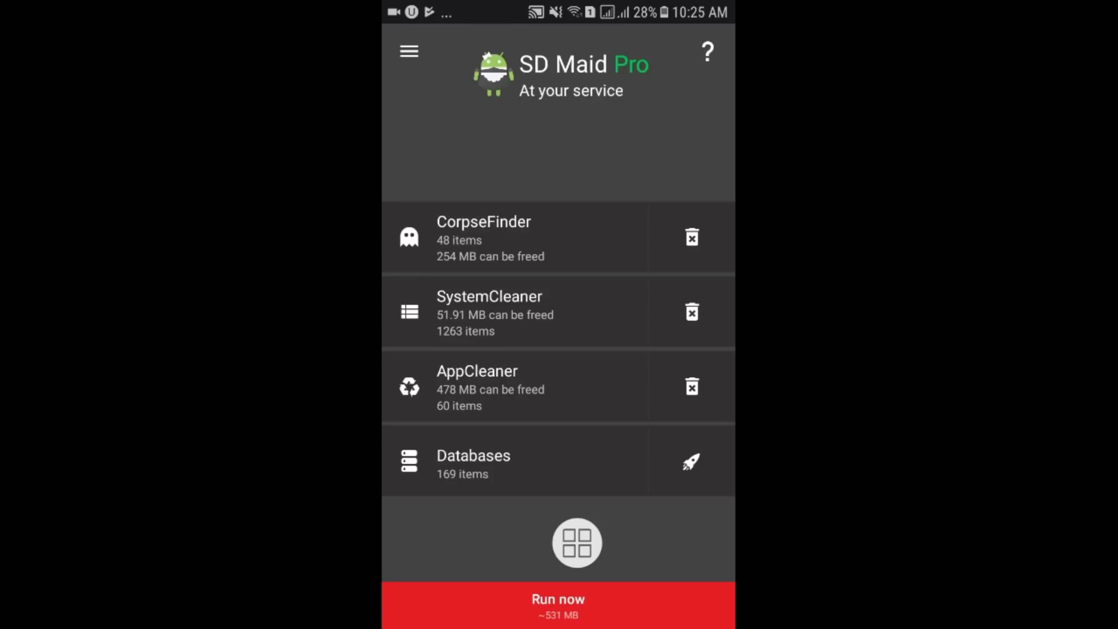
pyautogui.click(558, 603)
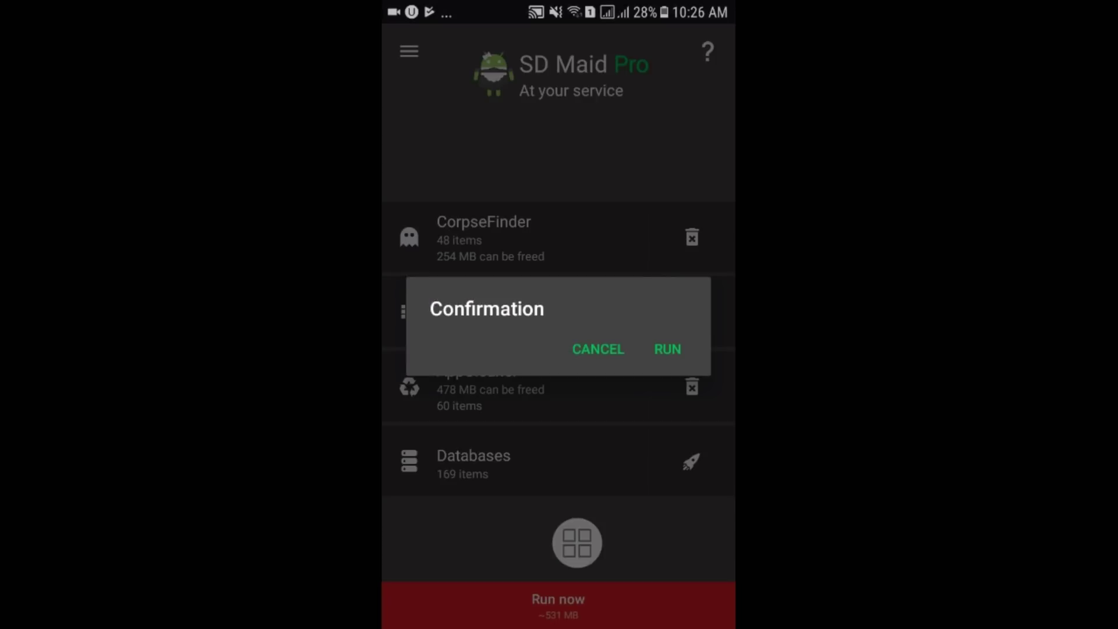
pyautogui.click(667, 349)
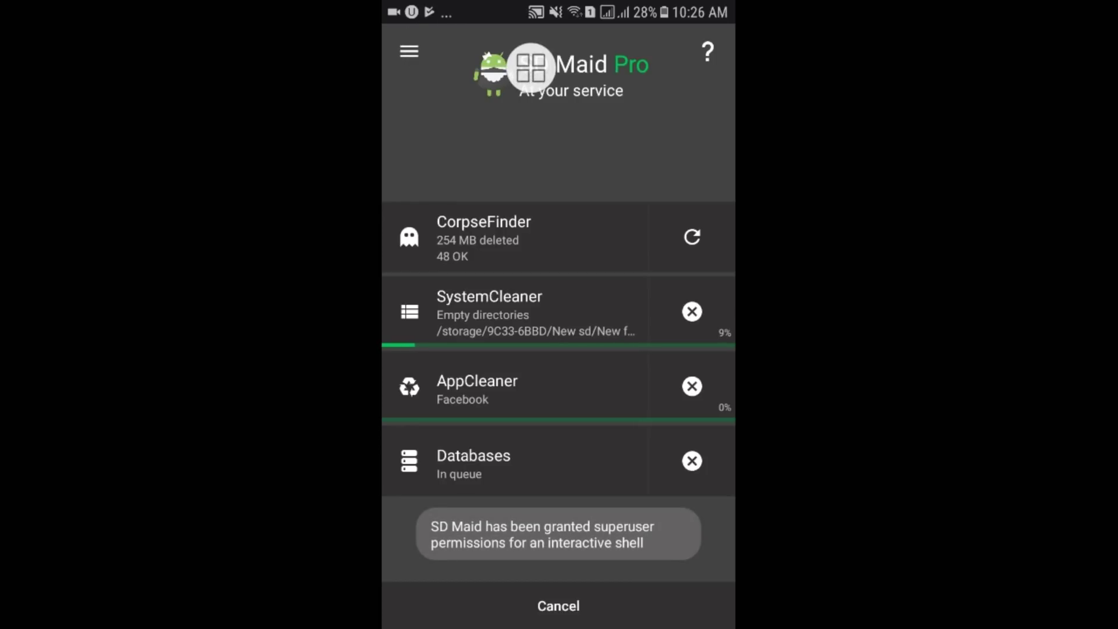
pyautogui.click(409, 52)
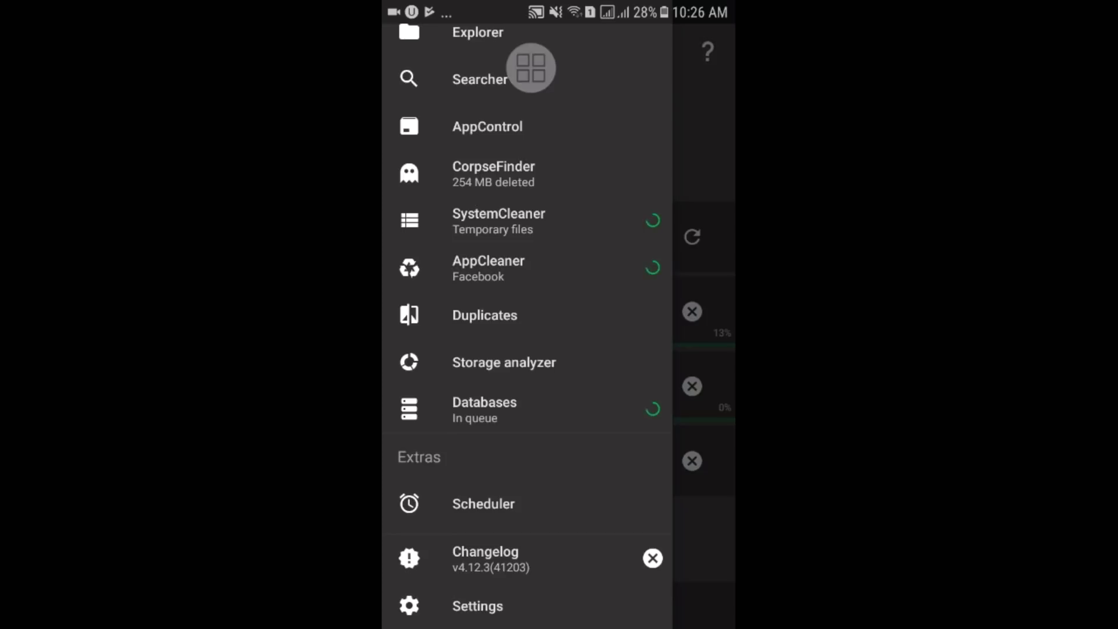
# Open the Duplicates tool and run its scan for duplicate files.
pyautogui.moveTo(531, 68)
pyautogui.mouseDown()
pyautogui.moveTo(530, 257)
pyautogui.moveTo(604, 207)
pyautogui.mouseUp()
pyautogui.click(485, 315)
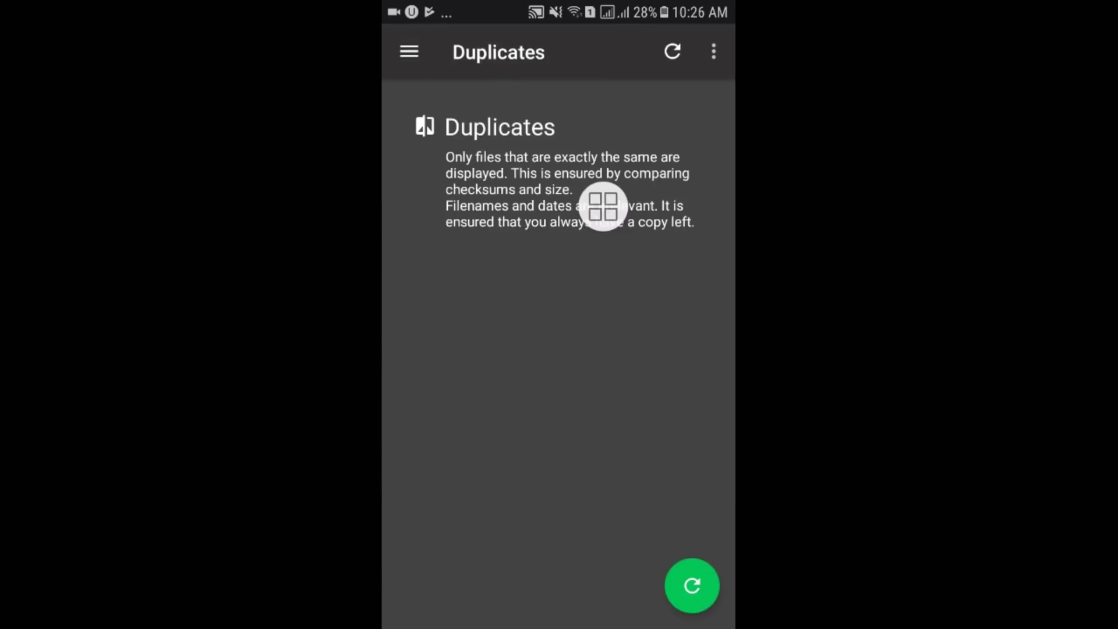
pyautogui.moveTo(603, 207); pyautogui.dragTo(699, 349)
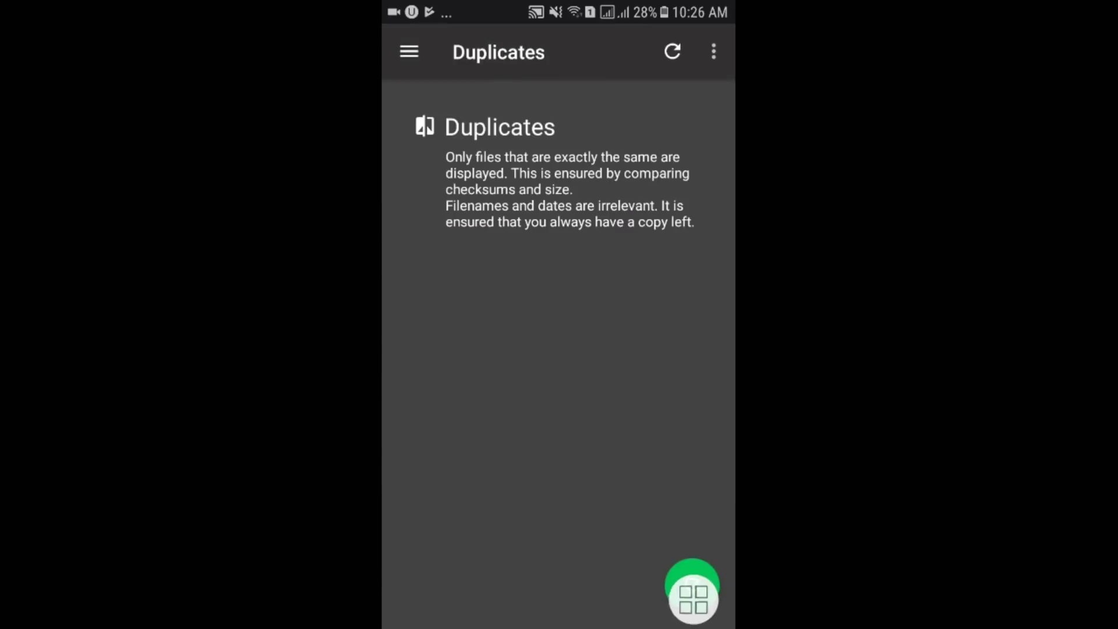
pyautogui.click(692, 586)
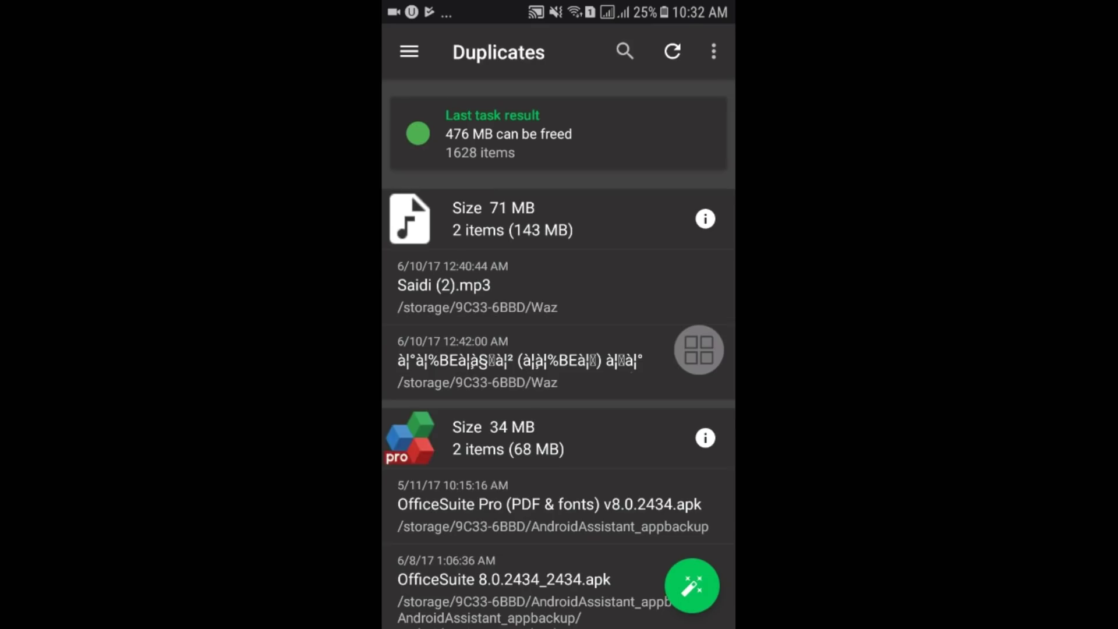
pyautogui.scroll(-3, 559, 350)
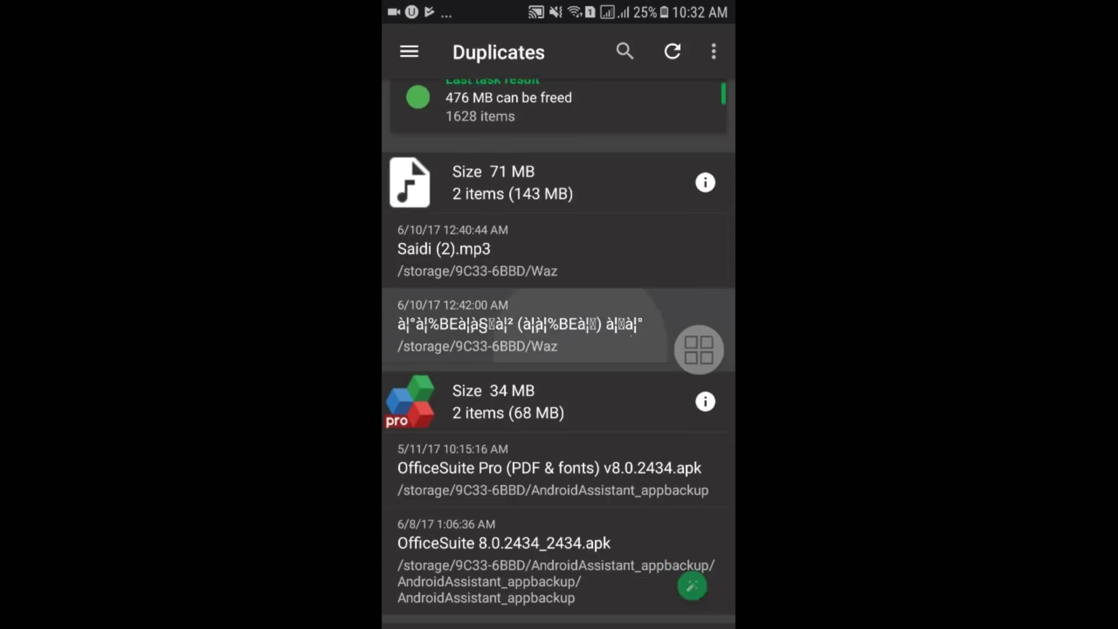
pyautogui.scroll(1, 560, 350)
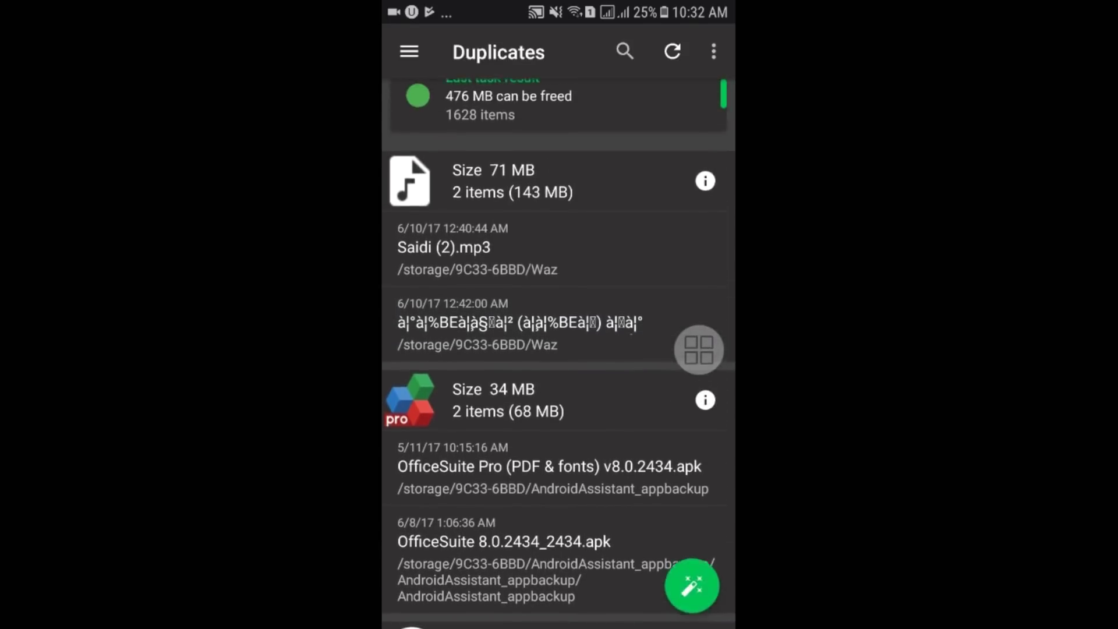
pyautogui.scroll(-2, 559, 349)
pyautogui.scroll(-1, 559, 350)
pyautogui.scroll(-1, 559, 350)
pyautogui.scroll(-1, 560, 350)
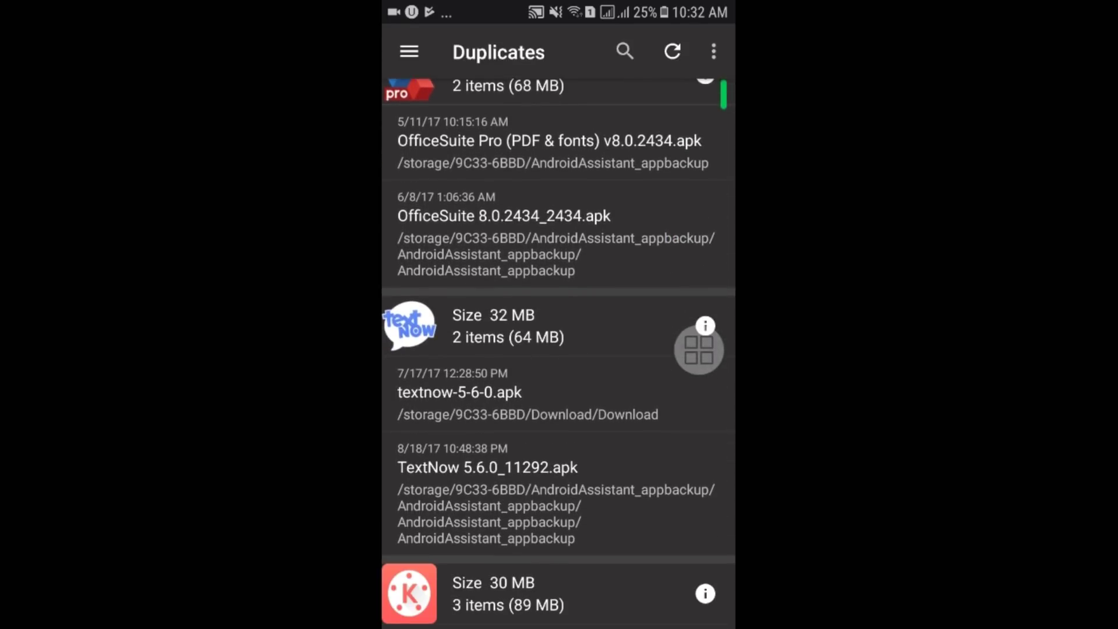
pyautogui.moveTo(699, 349)
pyautogui.mouseDown()
pyautogui.moveTo(644, 320)
pyautogui.moveTo(589, 411)
pyautogui.moveTo(577, 498)
pyautogui.moveTo(620, 335)
pyautogui.mouseUp()
pyautogui.scroll(-1, 560, 349)
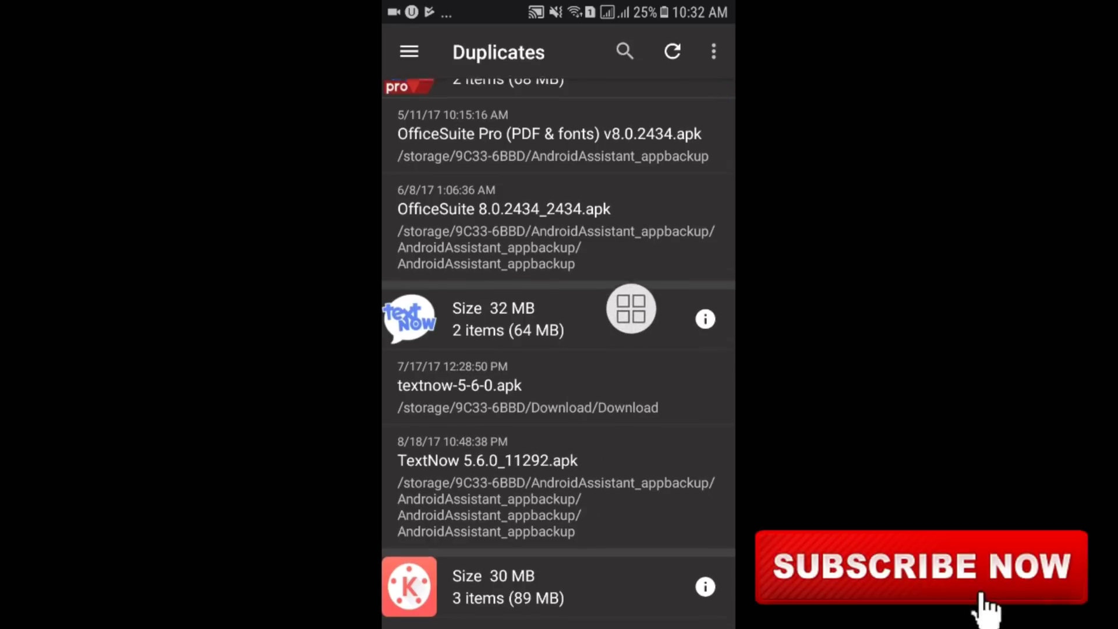
pyautogui.scroll(-4, 559, 349)
pyautogui.scroll(-3, 560, 350)
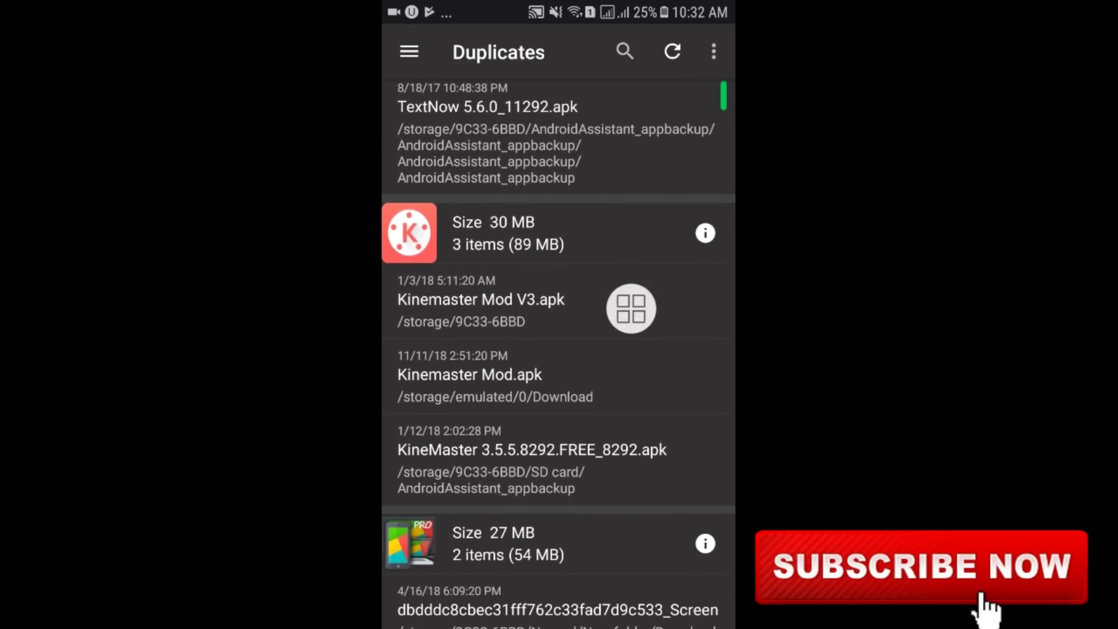
pyautogui.moveTo(630, 308)
pyautogui.mouseDown()
pyautogui.moveTo(534, 375)
pyautogui.moveTo(574, 297)
pyautogui.moveTo(575, 428)
pyautogui.moveTo(599, 332)
pyautogui.moveTo(621, 293)
pyautogui.moveTo(632, 293)
pyautogui.mouseUp()
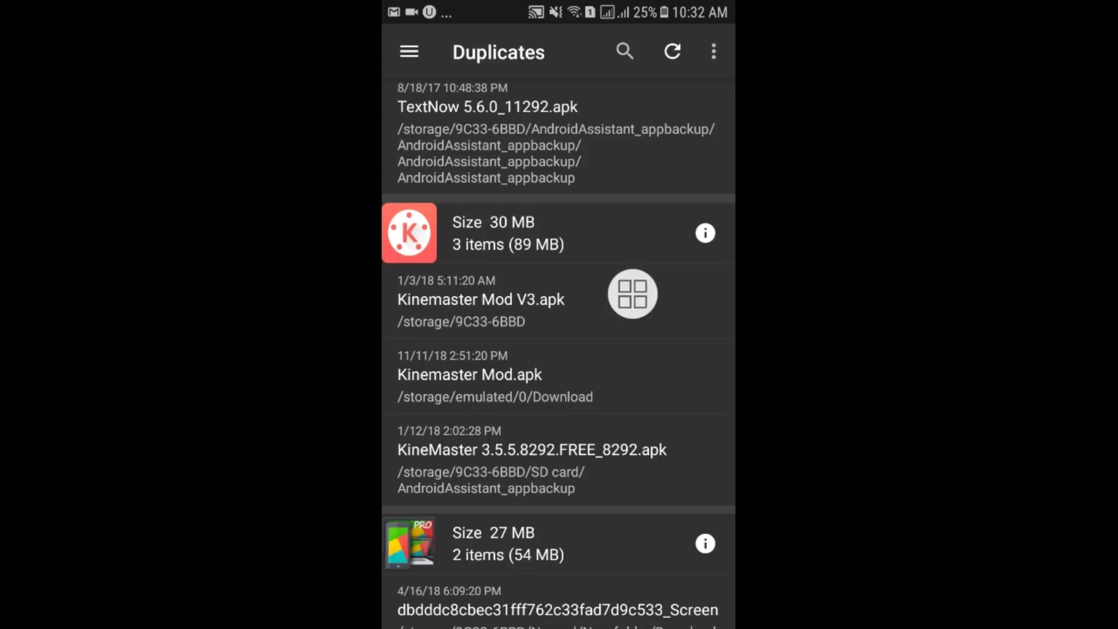
# Mark the KineMaster 3.5.5.8292.FREE_8292.apk copy for deletion.
pyautogui.click(481, 300)
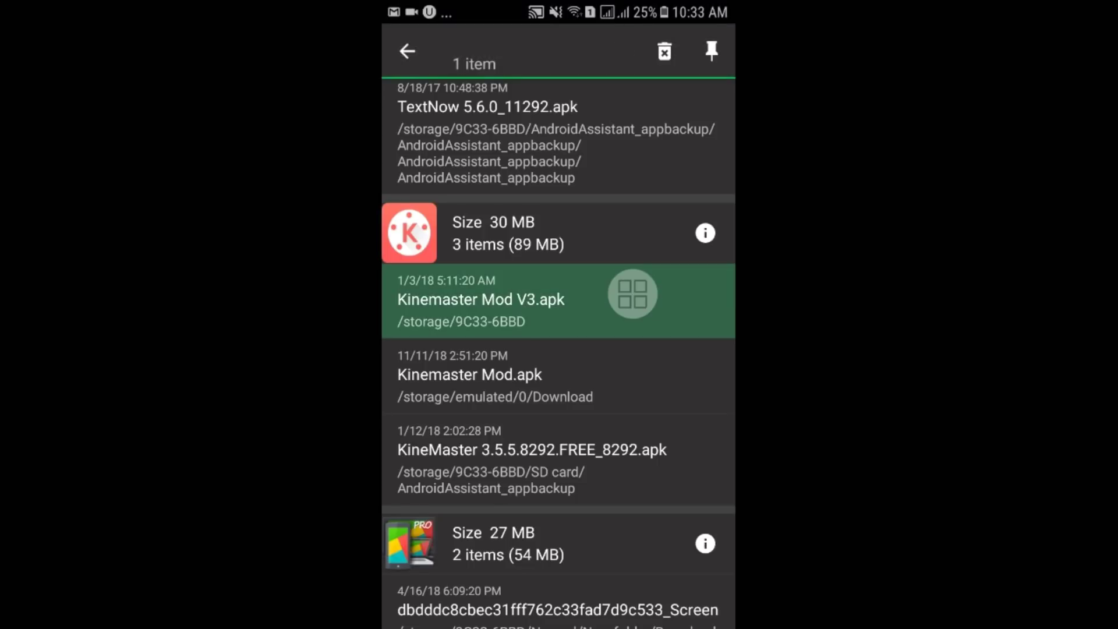
pyautogui.click(471, 375)
pyautogui.click(532, 450)
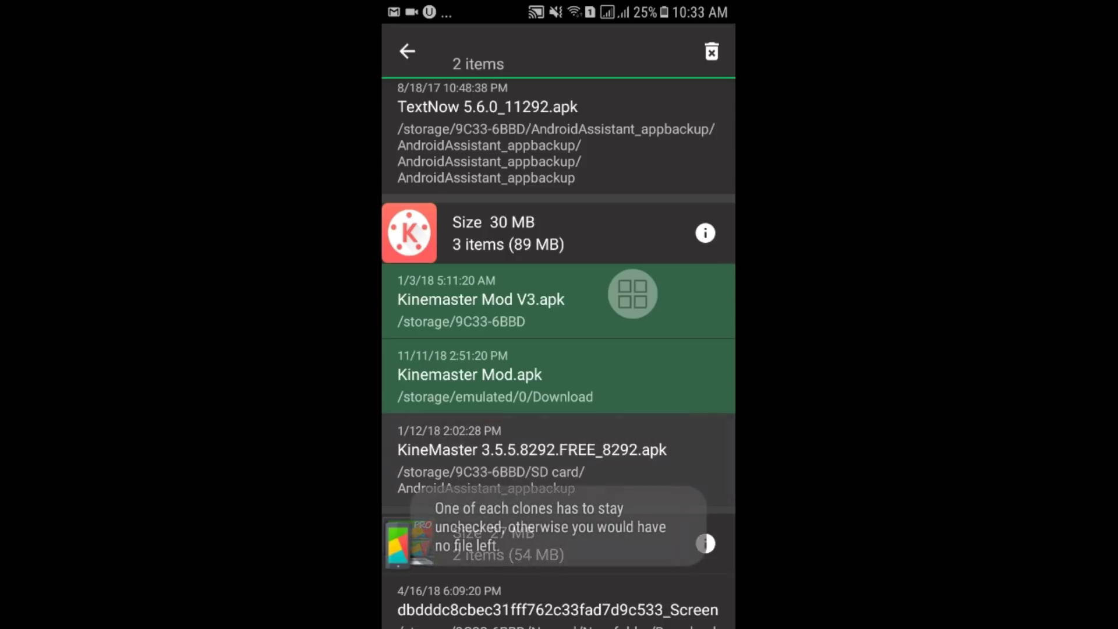
pyautogui.click(481, 299)
pyautogui.click(470, 374)
pyautogui.click(532, 450)
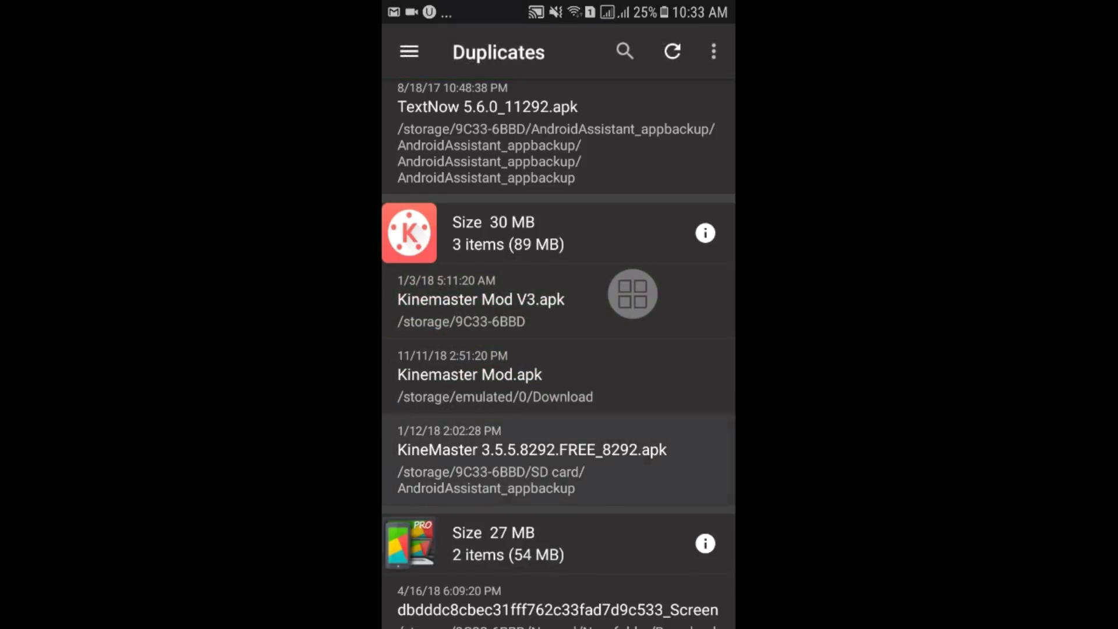
pyautogui.scroll(-1, 633, 294)
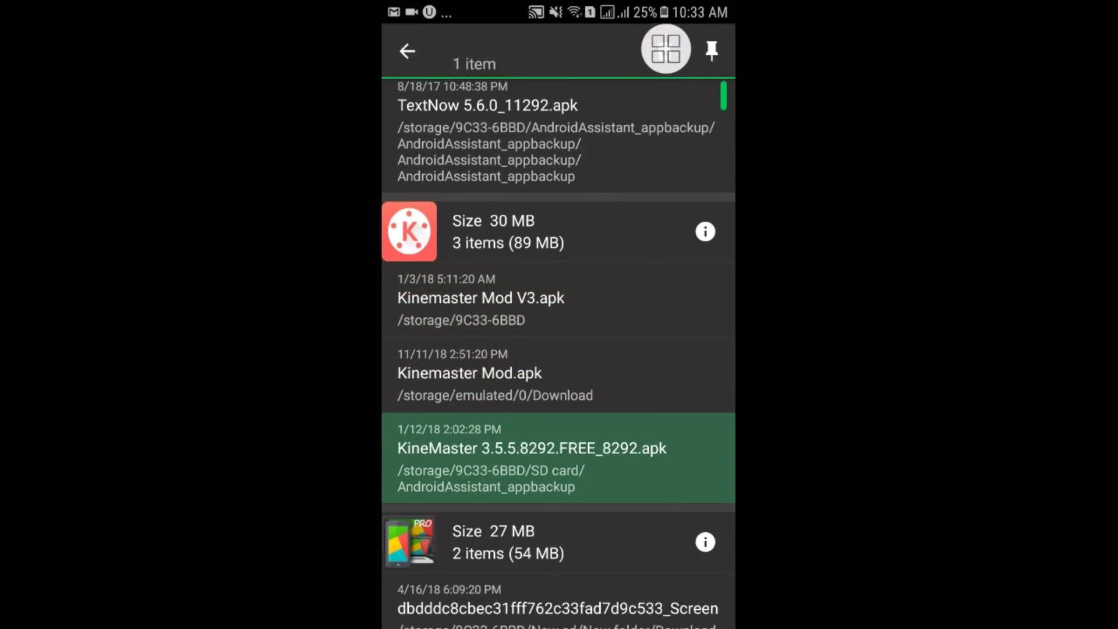
pyautogui.moveTo(652, 50); pyautogui.dragTo(670, 158)
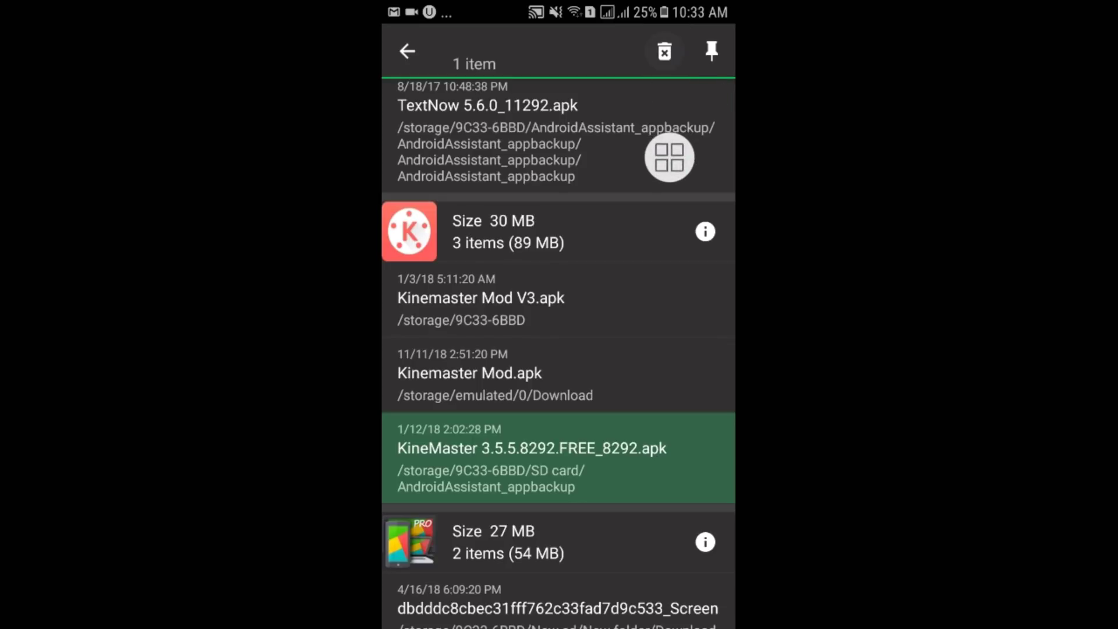
# Delete the marked KineMaster APK and check the 29.63 MB Duplicates result.
pyautogui.click(664, 52)
pyautogui.click(661, 367)
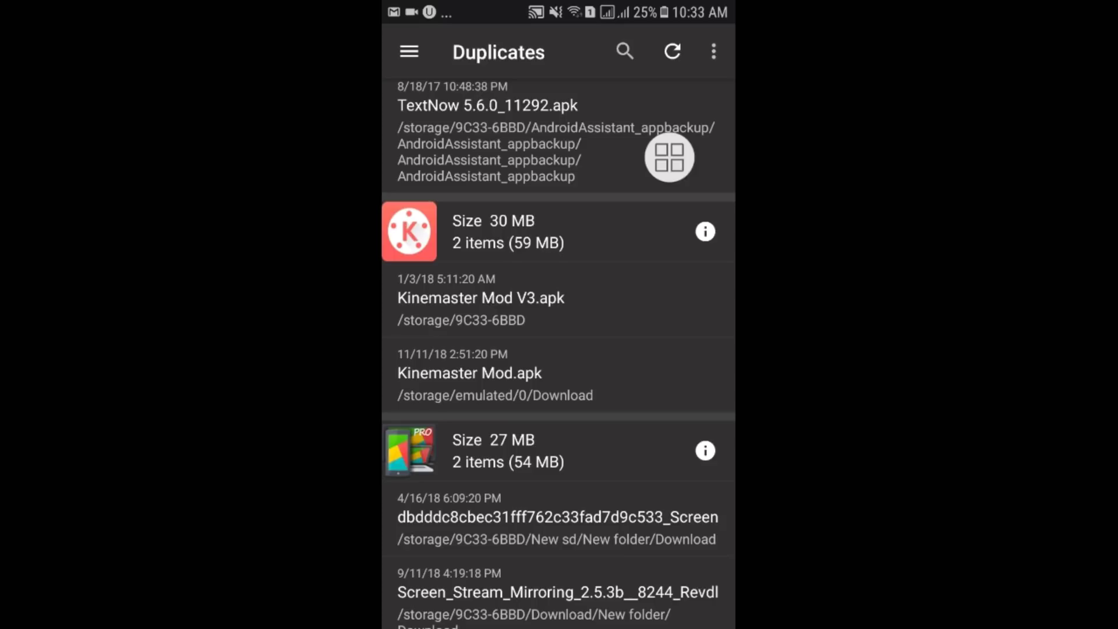
pyautogui.click(408, 52)
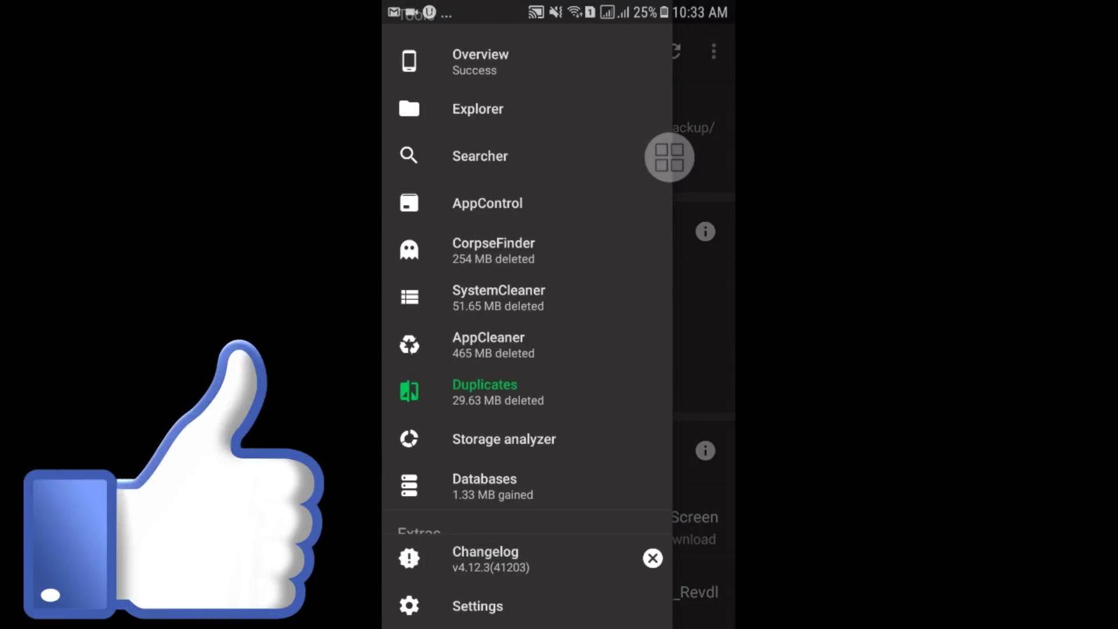
pyautogui.press('Escape')
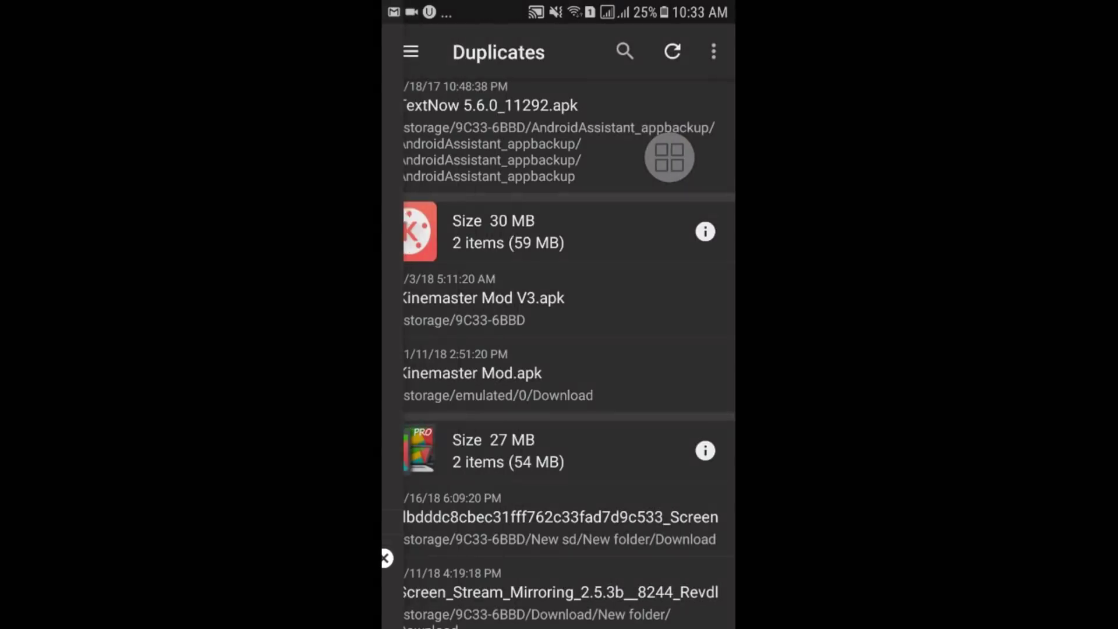